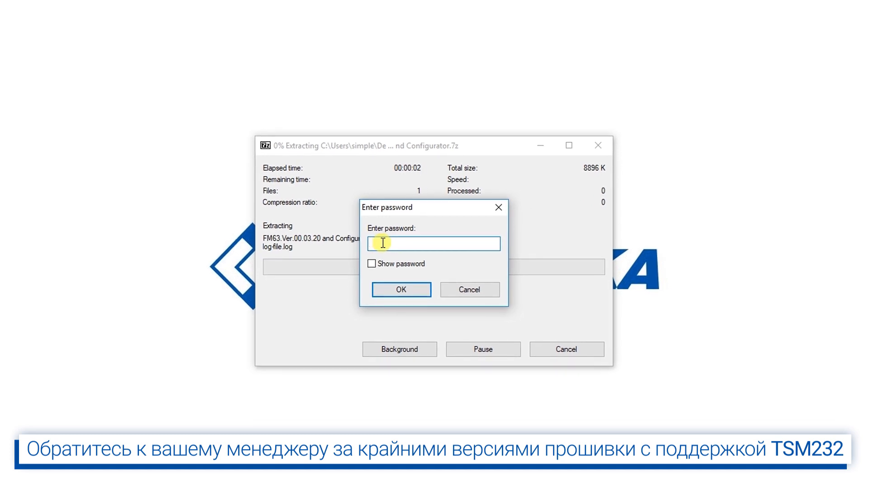
Step: Finish extracting the password-protected archive and open the FM63.Ver.00.03.20 and Configurator folder
{"action": "left_click", "coordinate": [415, 287]}
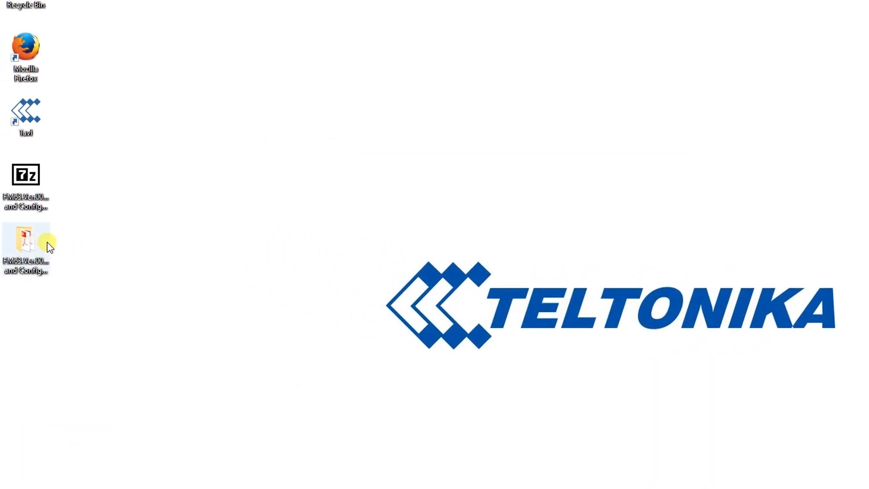
{"action": "double_click", "coordinate": [47, 243]}
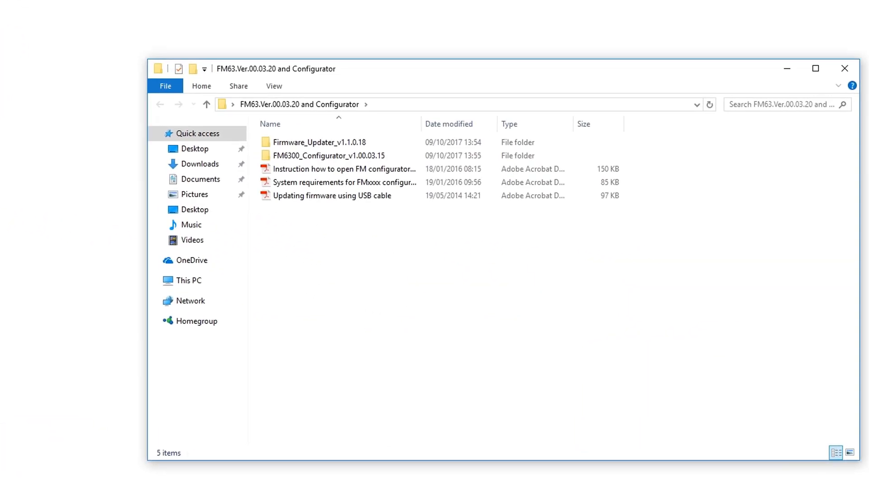
Step: Open the FM6300_Configurator_v1.00.03.15 folder and start the FM6300 Configurator program
{"action": "double_click", "coordinate": [326, 143]}
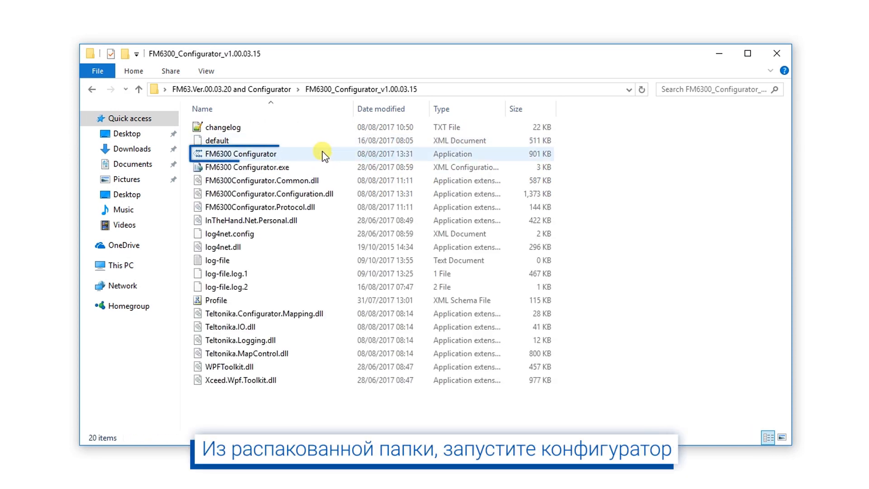
{"action": "double_click", "coordinate": [324, 155]}
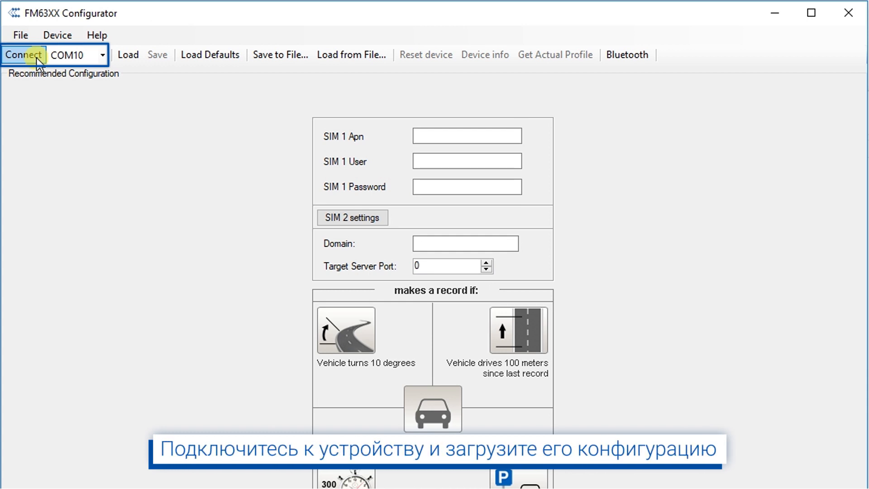
Step: Connect to the tracker over COM10 and load its profile from flash
{"action": "left_click", "coordinate": [36, 58]}
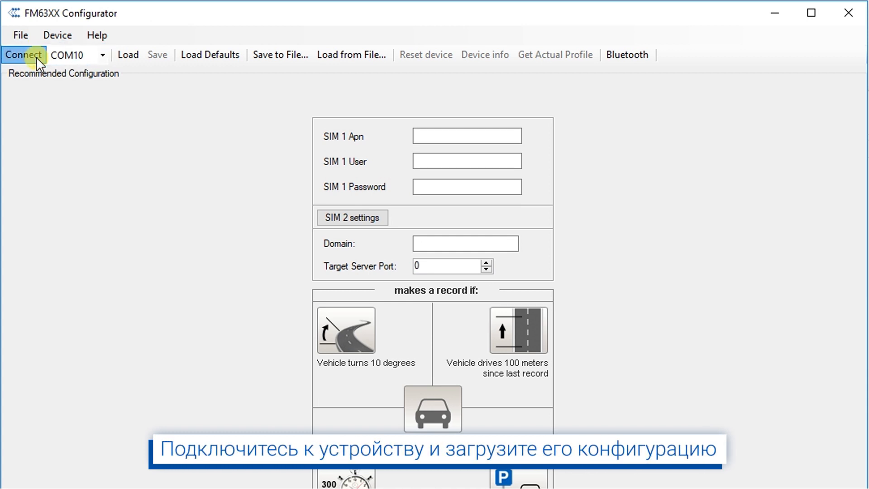
{"action": "left_click", "coordinate": [150, 59]}
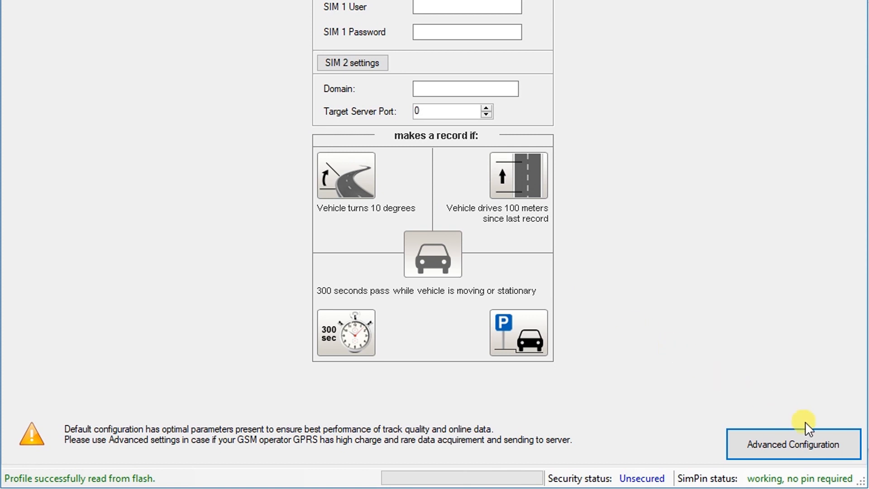
Step: Set the SIM 1 APN to your_apn in the advanced Global Parameters
{"action": "left_click", "coordinate": [838, 445]}
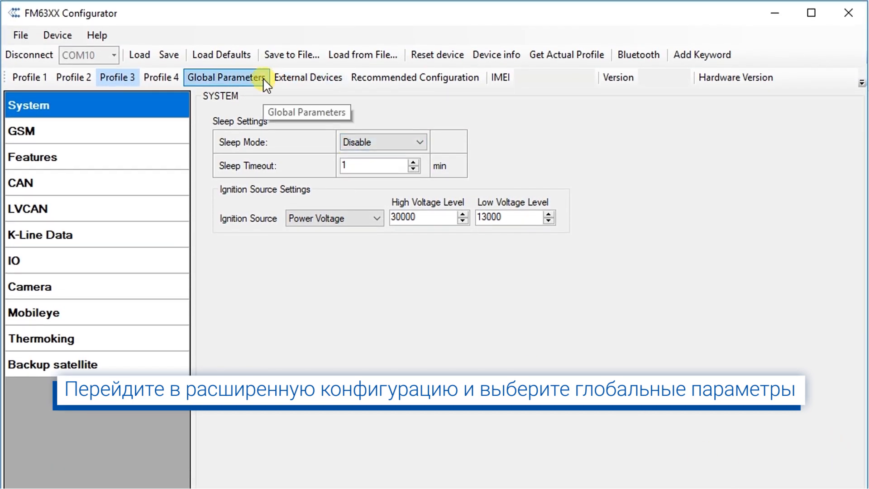
{"action": "left_click", "coordinate": [263, 78]}
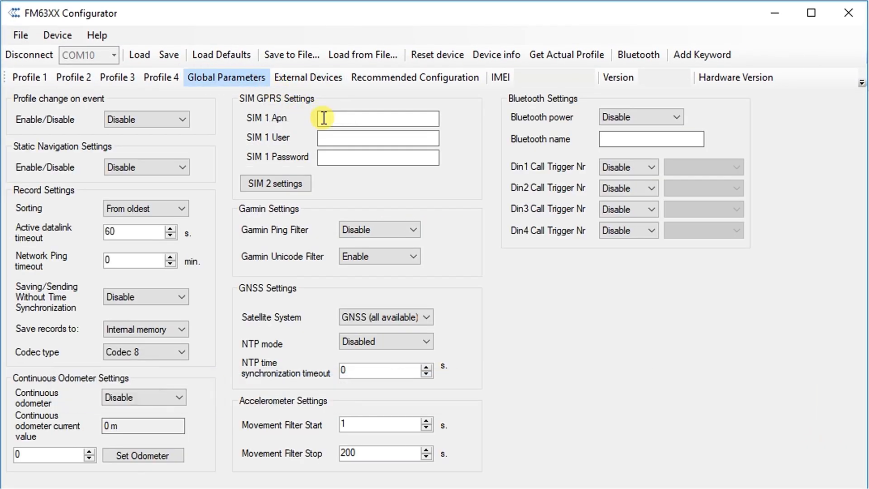
{"action": "left_click", "coordinate": [326, 119]}
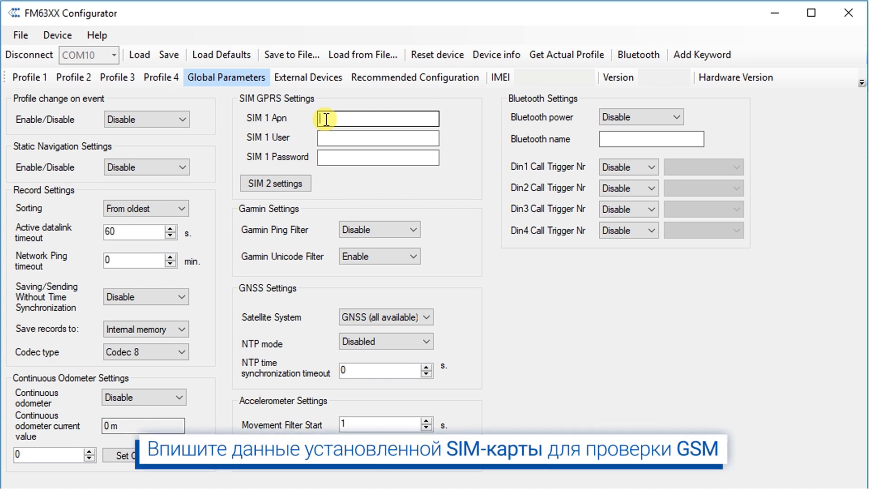
{"action": "type", "text": "your_a"}
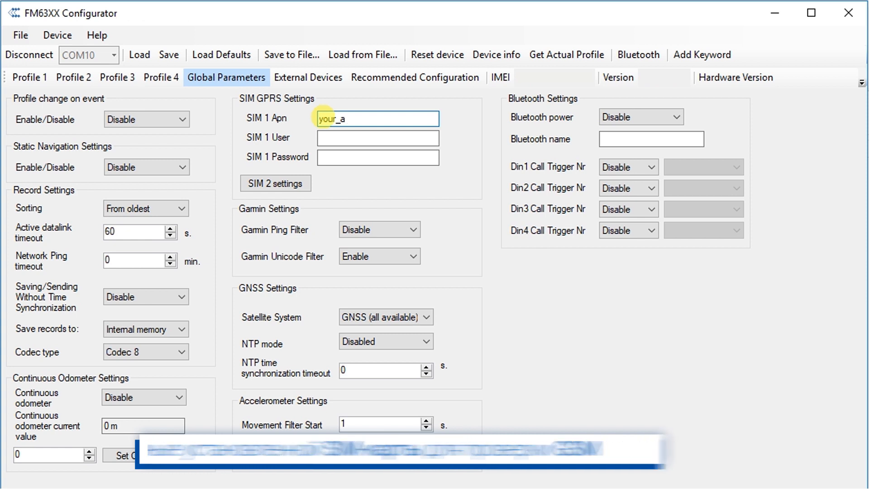
{"action": "type", "text": "pn"}
Step: Query the device's actual profile, confirm it is 3, and dismiss the message
{"action": "left_click", "coordinate": [605, 59]}
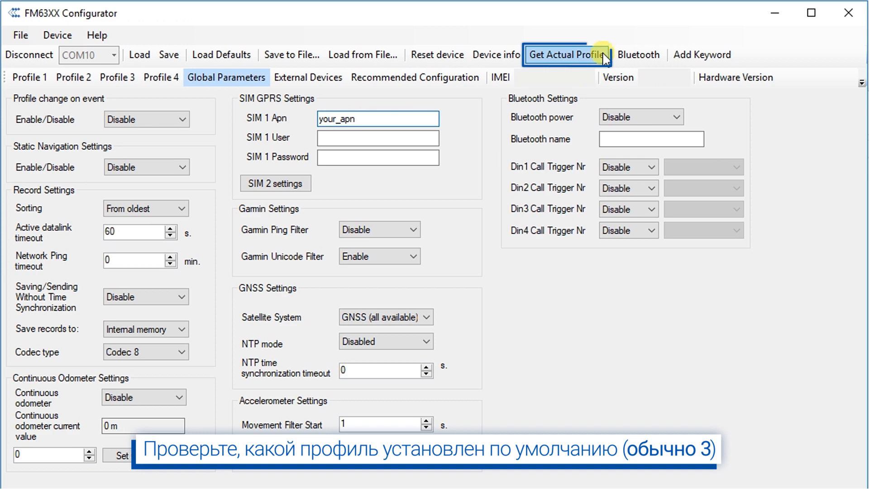
{"action": "left_click", "coordinate": [603, 53]}
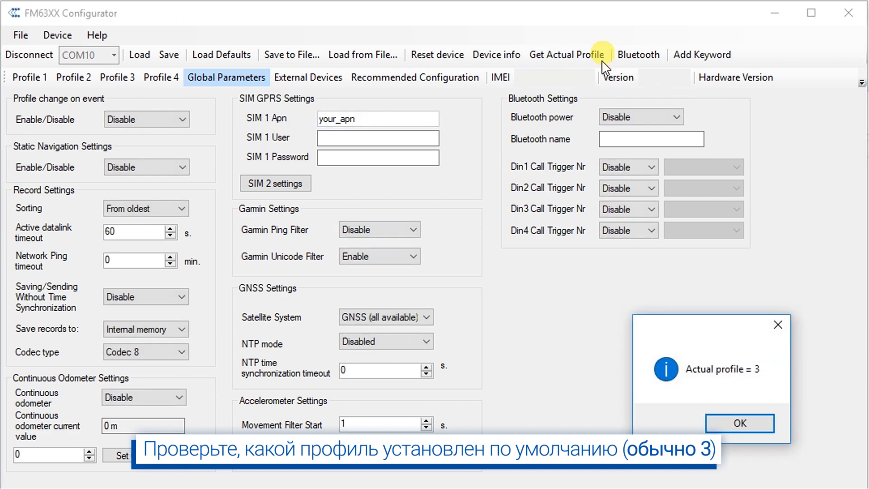
{"action": "left_click", "coordinate": [755, 421]}
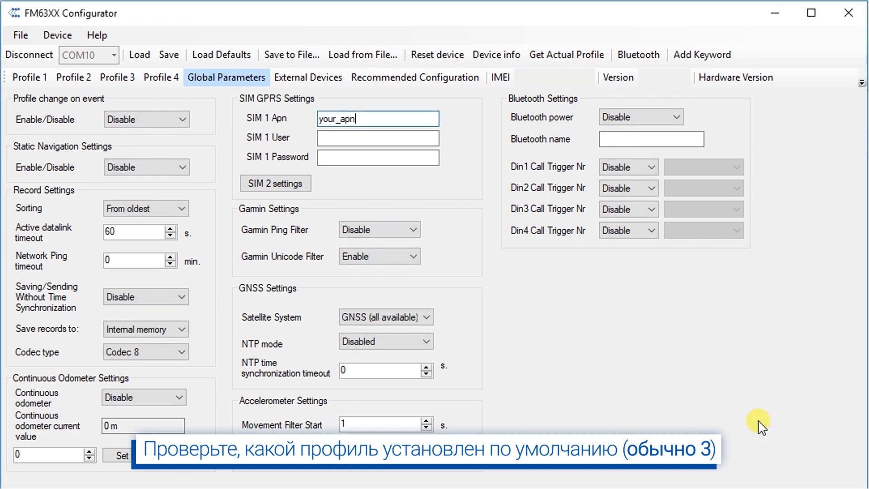
Step: In Profile 3 GPRS settings, set Server #1 domain avl3.teltonika.lt and port 17050
{"action": "left_click", "coordinate": [126, 81]}
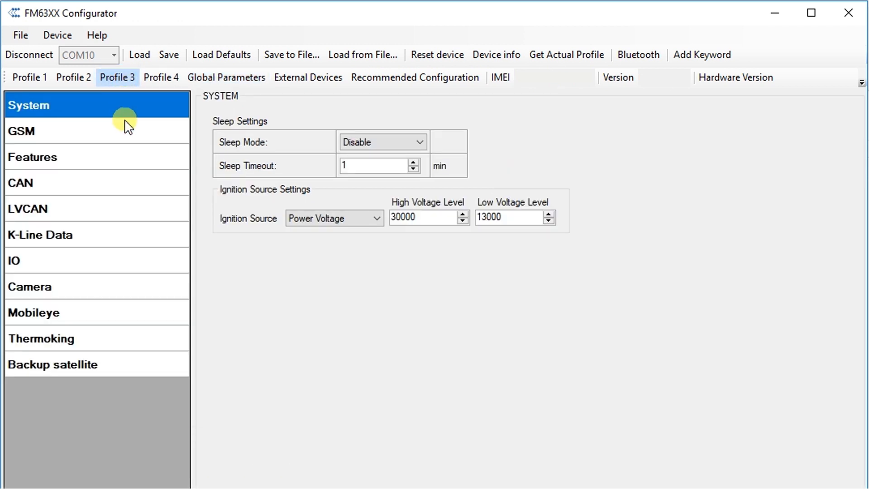
{"action": "left_click", "coordinate": [126, 132]}
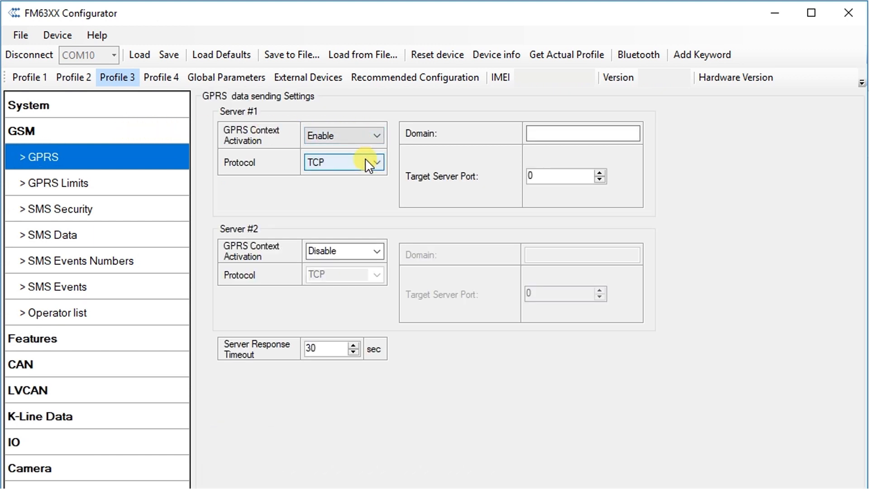
{"action": "left_click", "coordinate": [539, 139]}
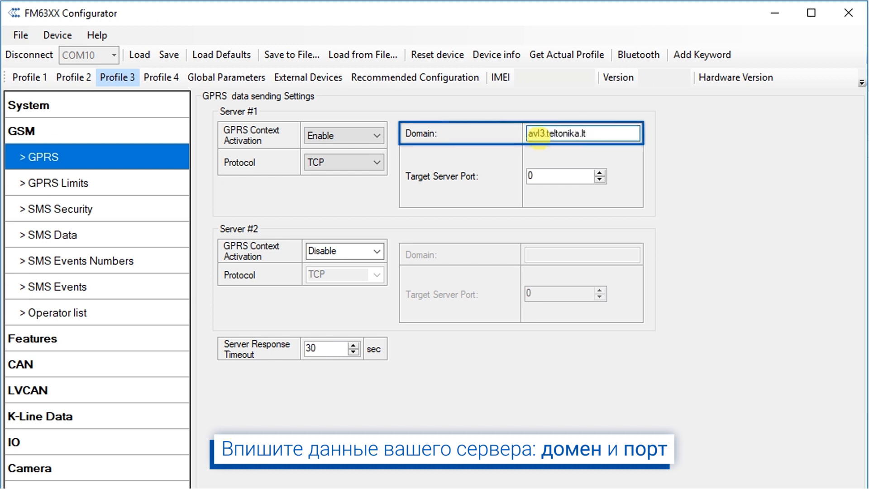
{"action": "left_click", "coordinate": [545, 175]}
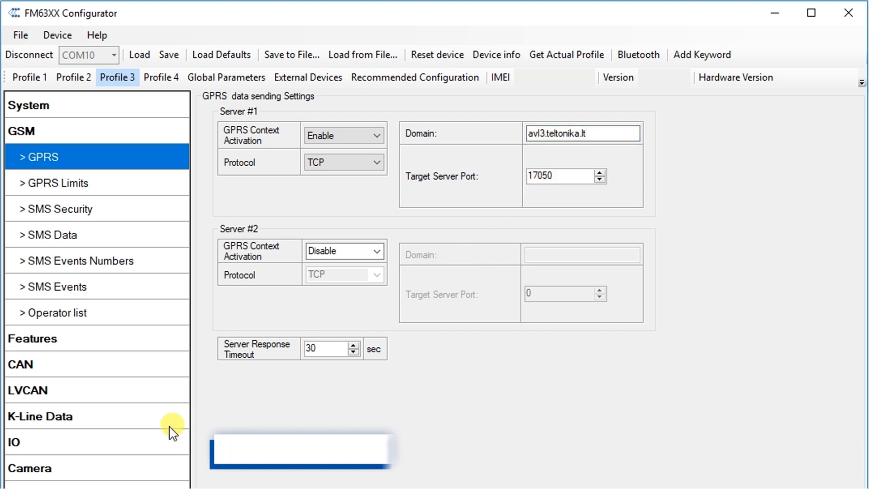
{"action": "left_click", "coordinate": [42, 440]}
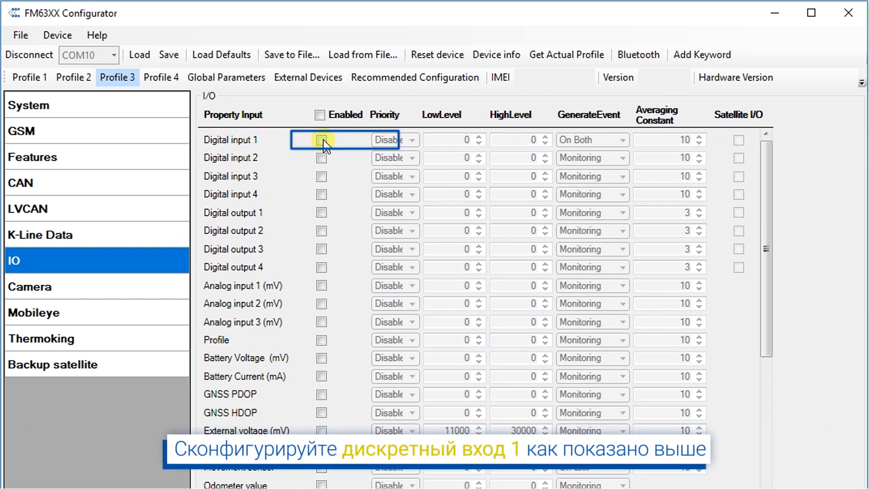
Step: Enable Digital input 1 with High priority and On Exit events, then save to the device
{"action": "left_click", "coordinate": [322, 141]}
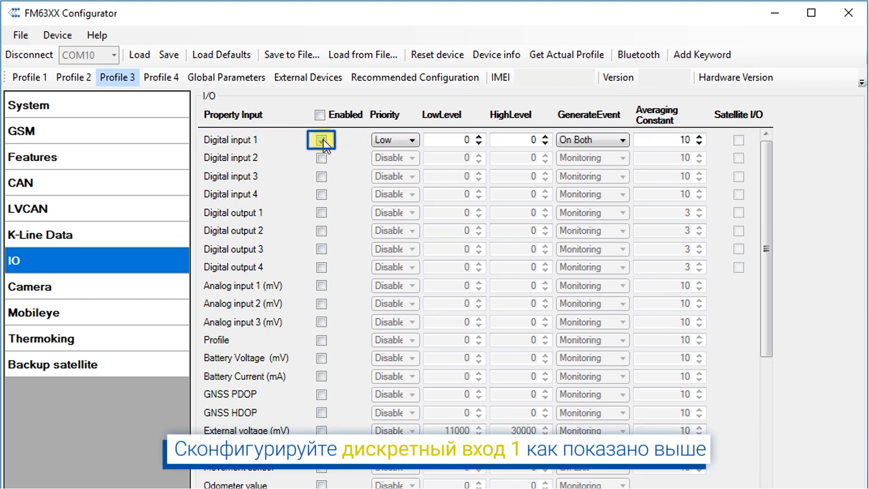
{"action": "left_click", "coordinate": [410, 140]}
{"action": "left_click", "coordinate": [411, 173]}
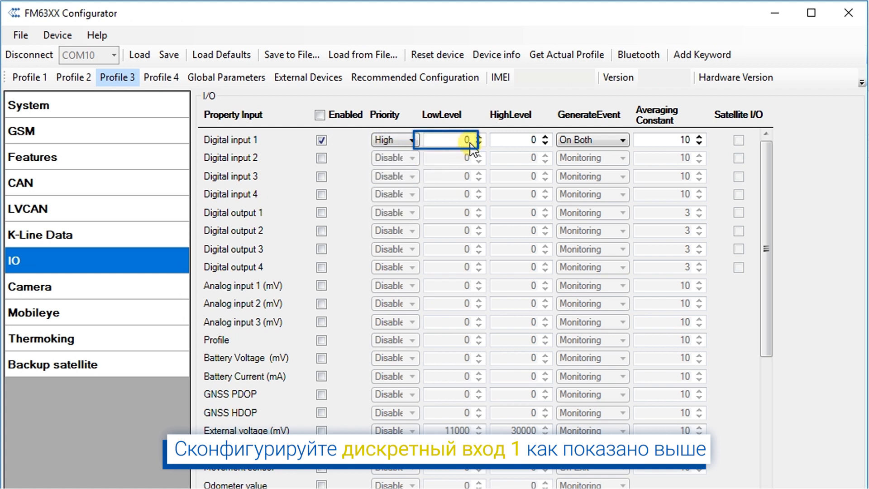
{"action": "left_click", "coordinate": [527, 141]}
{"action": "left_click", "coordinate": [612, 140]}
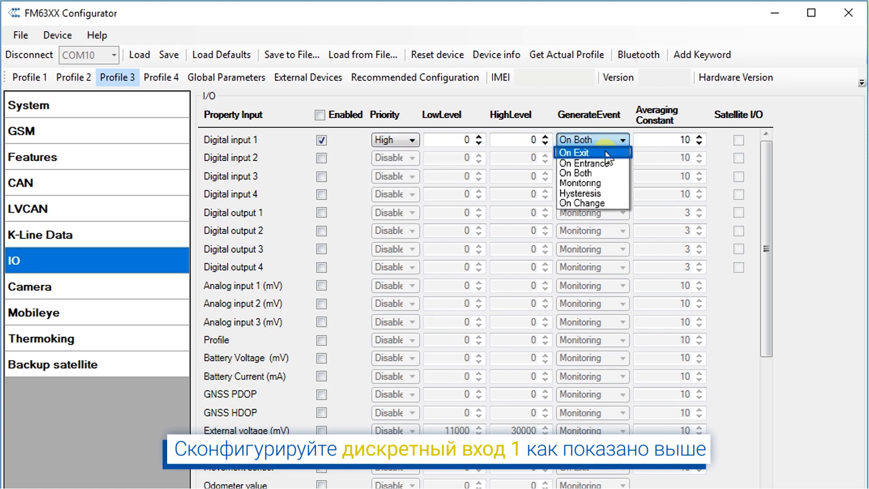
{"action": "left_click", "coordinate": [608, 155]}
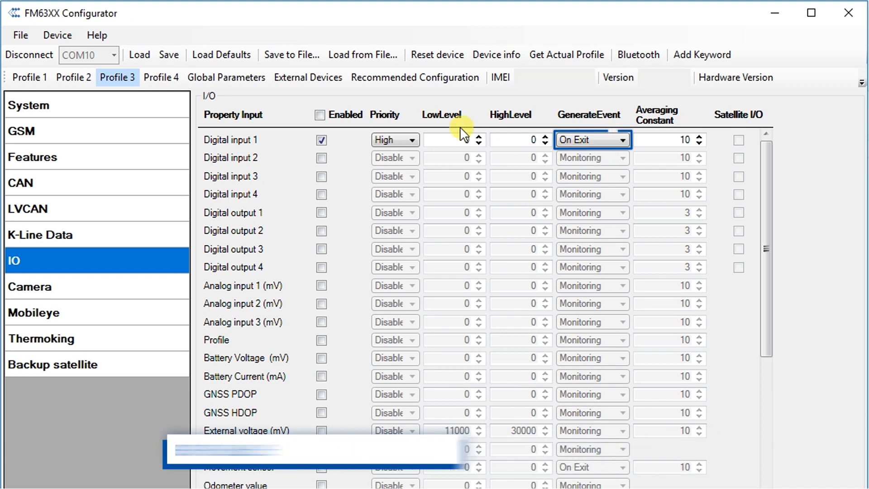
{"action": "left_click", "coordinate": [178, 58]}
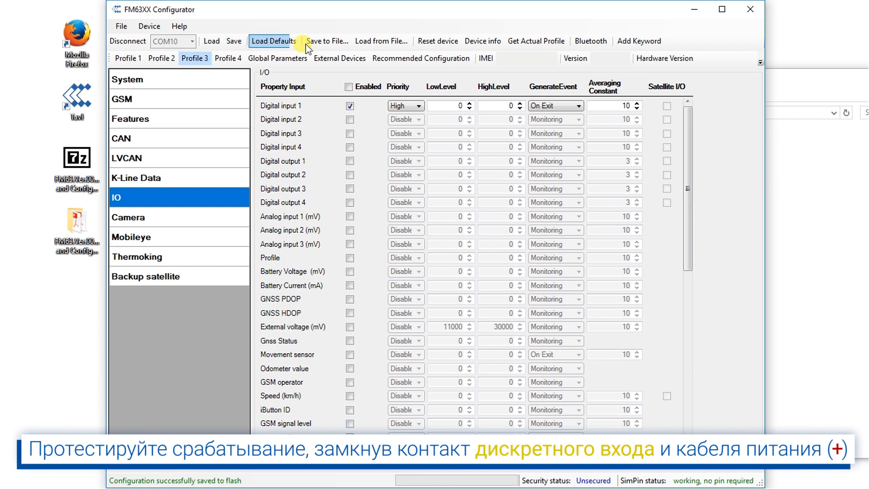
Step: Minimize the Configurator and Explorer, then start TAVL and log in with the account credentials
{"action": "left_click", "coordinate": [694, 10]}
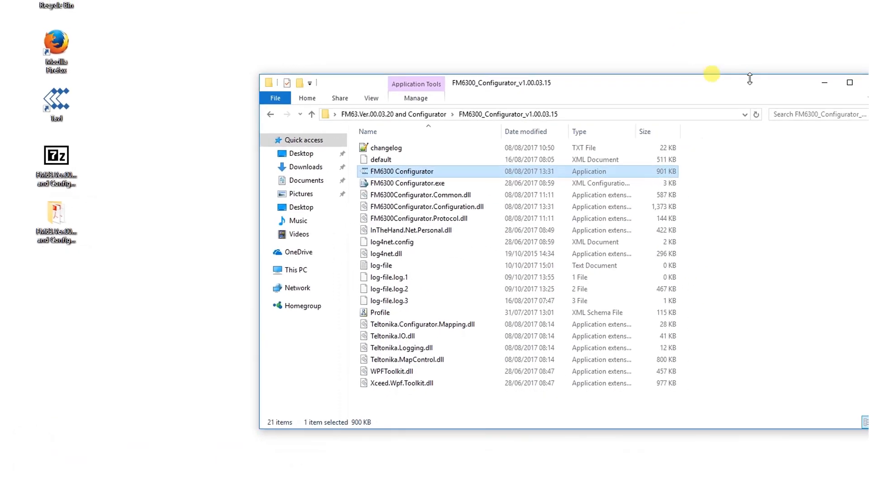
{"action": "left_click", "coordinate": [666, 92]}
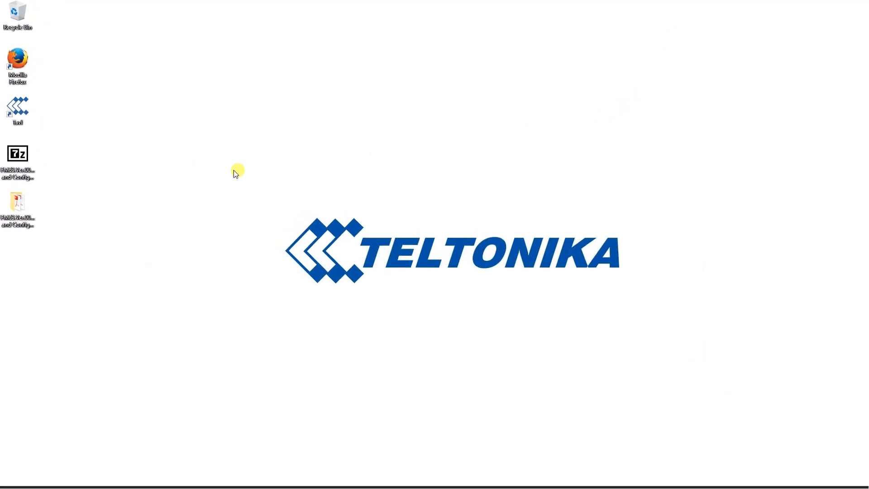
{"action": "double_click", "coordinate": [37, 119]}
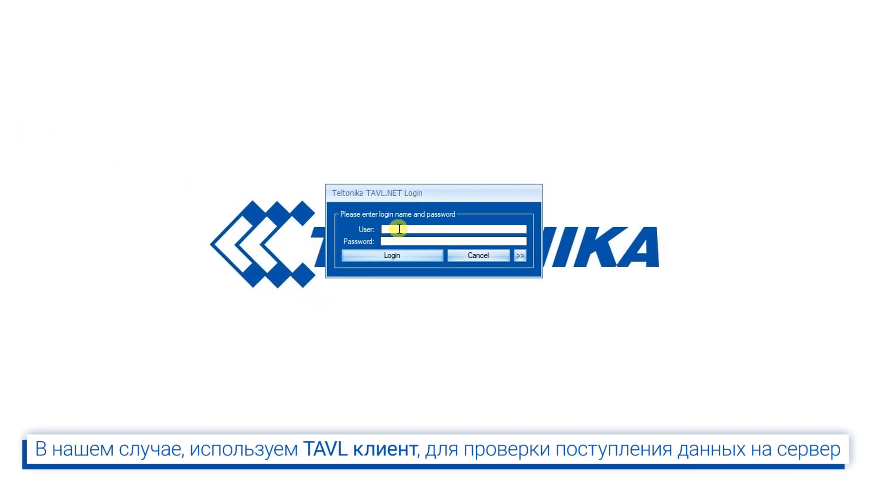
{"action": "type", "text": "teltonika"}
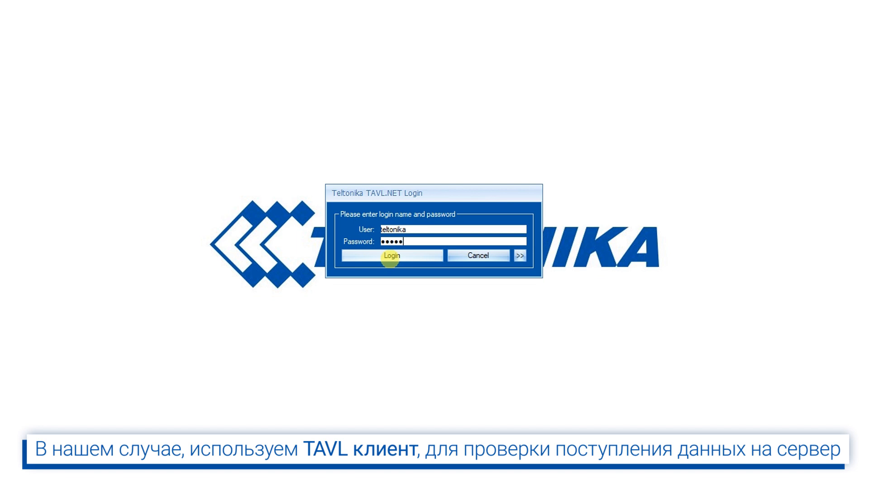
{"action": "left_click", "coordinate": [390, 256]}
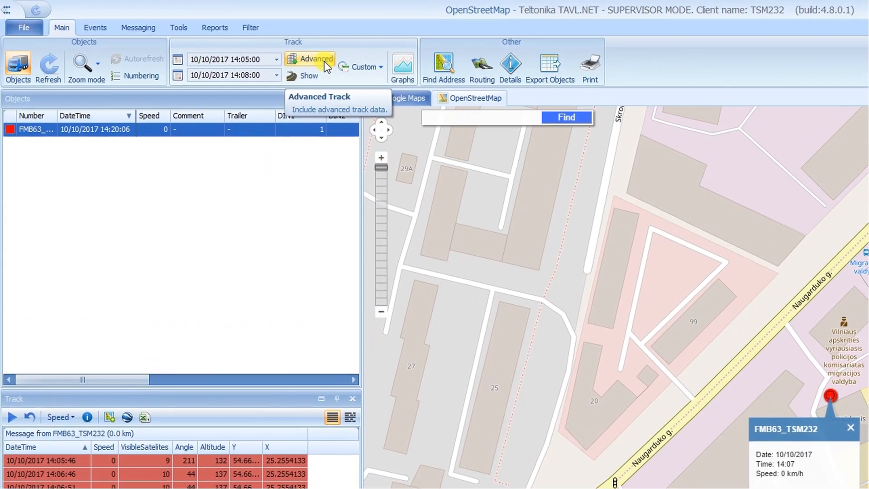
Step: Show the tracker's track, confirm the latest message reports DIN1: 1, then minimize TAVL
{"action": "left_click", "coordinate": [251, 47]}
{"action": "left_click", "coordinate": [247, 57]}
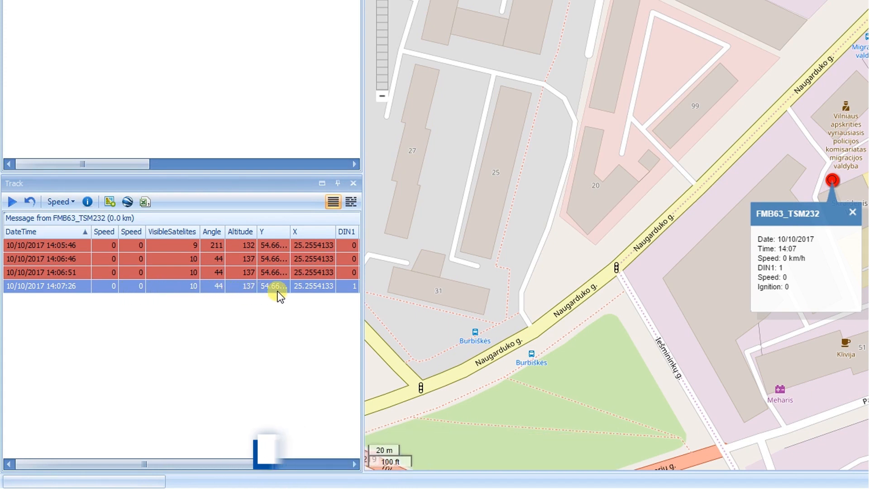
{"action": "left_click", "coordinate": [351, 287]}
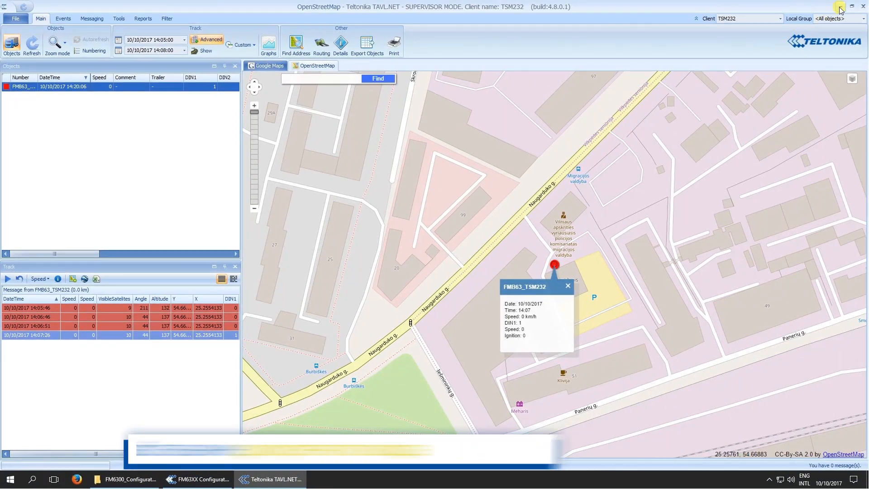
{"action": "left_click", "coordinate": [840, 7]}
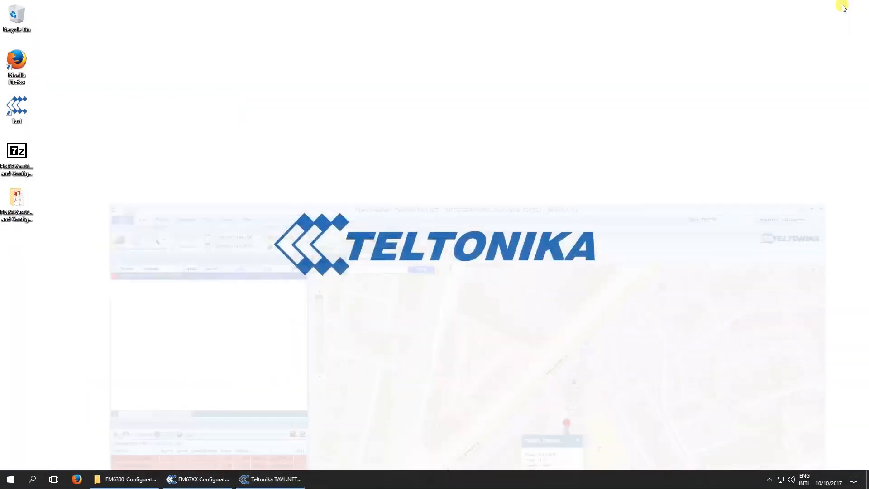
Step: Restore the FM63XX Configurator window and load the device's current configuration
{"action": "left_click", "coordinate": [210, 477]}
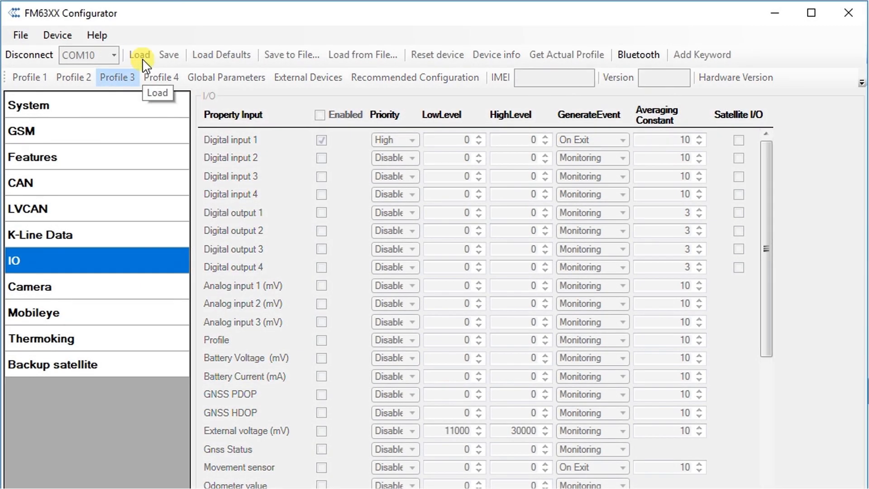
{"action": "left_click", "coordinate": [140, 56]}
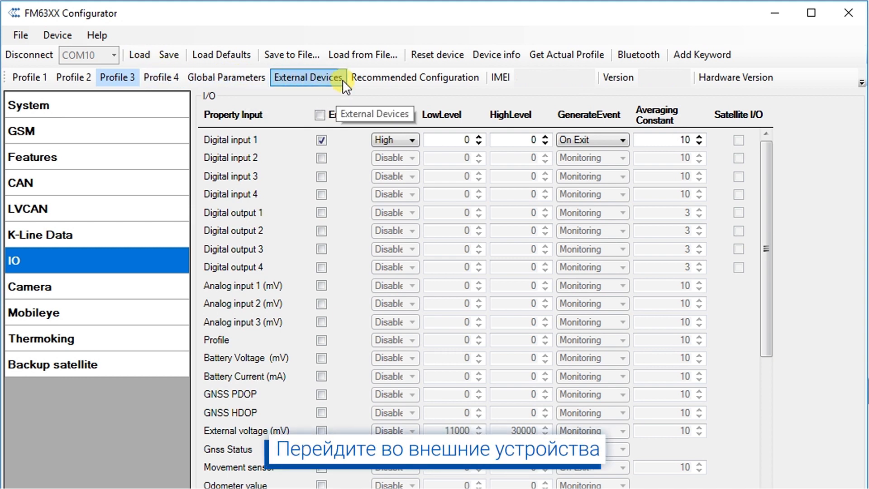
Step: Set the External Devices COM1 Mode to Satellite backup Mode (19200 baud) and save
{"action": "left_click", "coordinate": [344, 83]}
{"action": "left_click", "coordinate": [421, 142]}
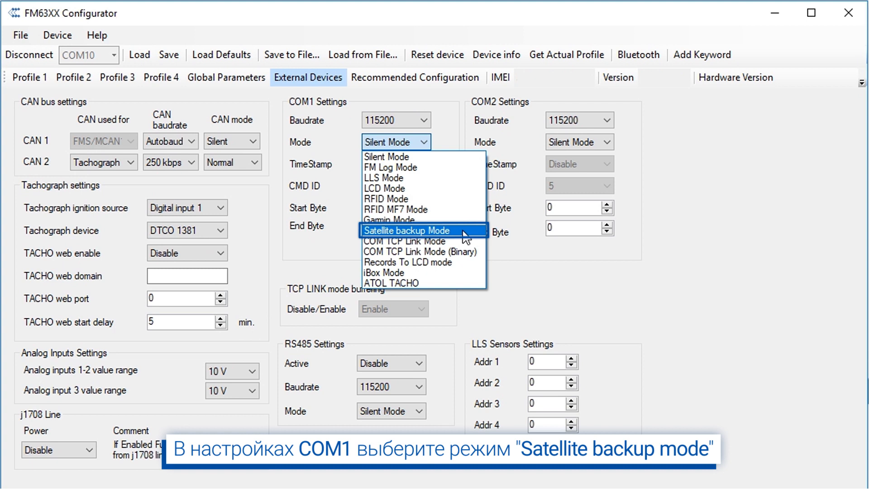
{"action": "left_click", "coordinate": [465, 233]}
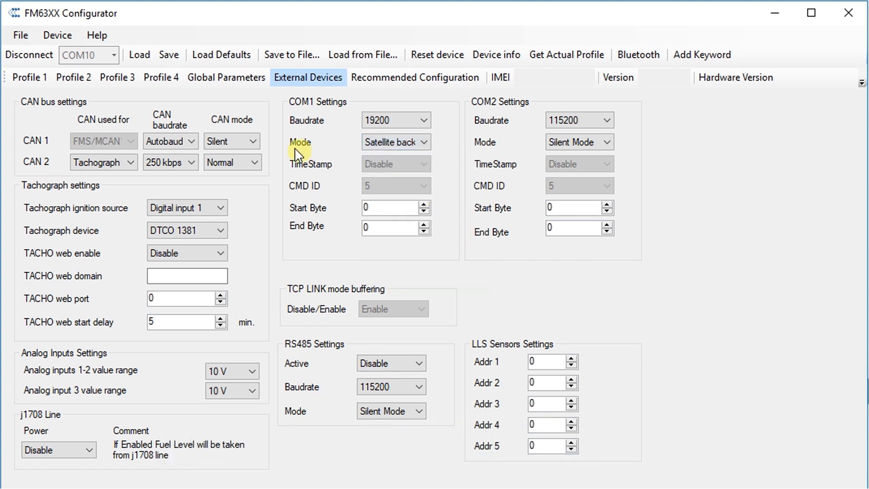
{"action": "left_click", "coordinate": [180, 58]}
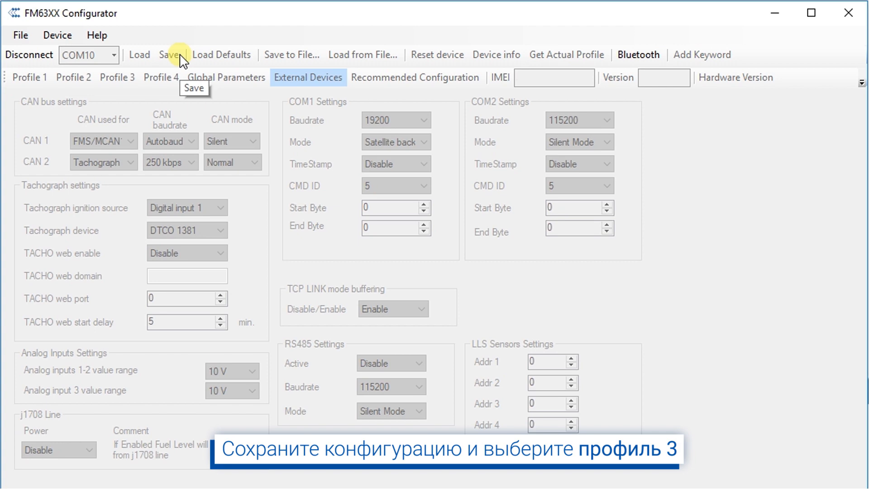
Step: In Profile 3's Backup satellite settings, run Check connection and confirm 'TSM232 is detected'
{"action": "left_click", "coordinate": [135, 79]}
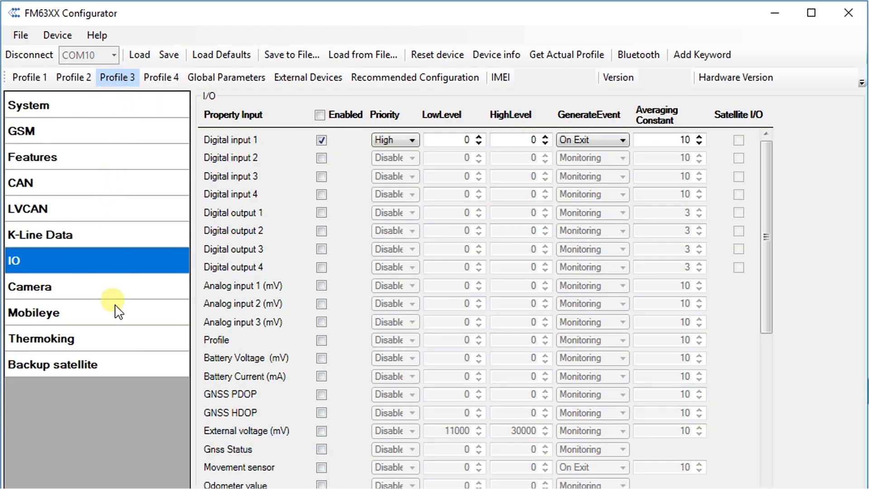
{"action": "left_click", "coordinate": [134, 364]}
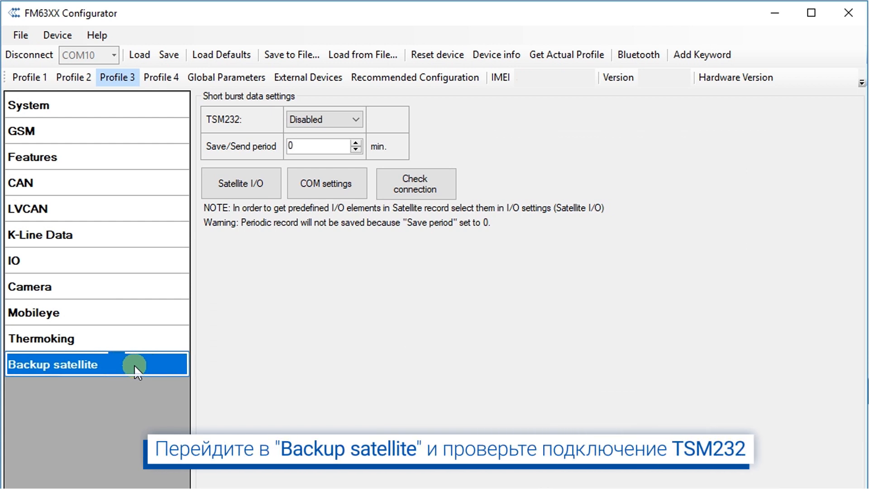
{"action": "left_click", "coordinate": [445, 184]}
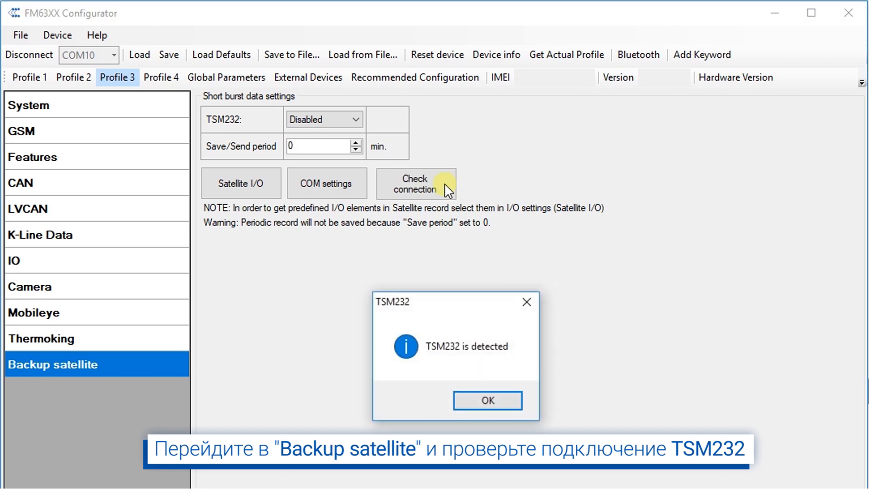
{"action": "left_click", "coordinate": [505, 397]}
{"action": "left_click", "coordinate": [351, 120]}
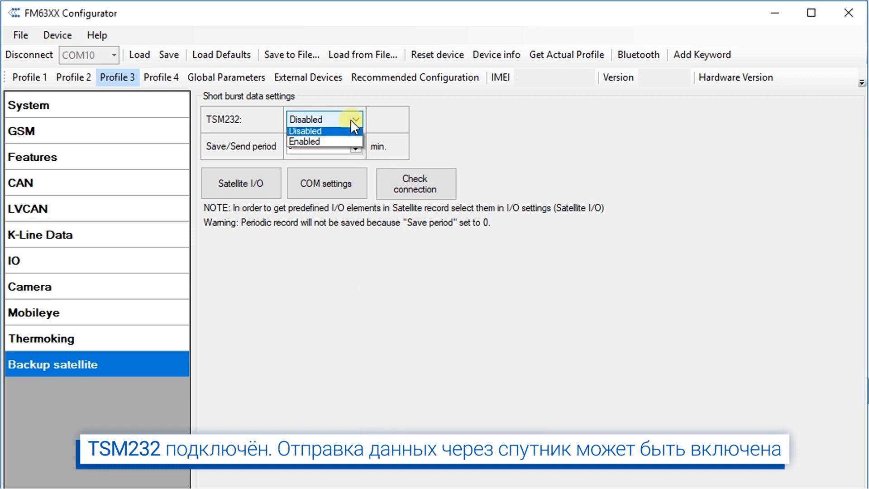
Step: Set TSM232 to Enabled and change the Save/Send period from 0 to 90 minutes
{"action": "left_click", "coordinate": [340, 145]}
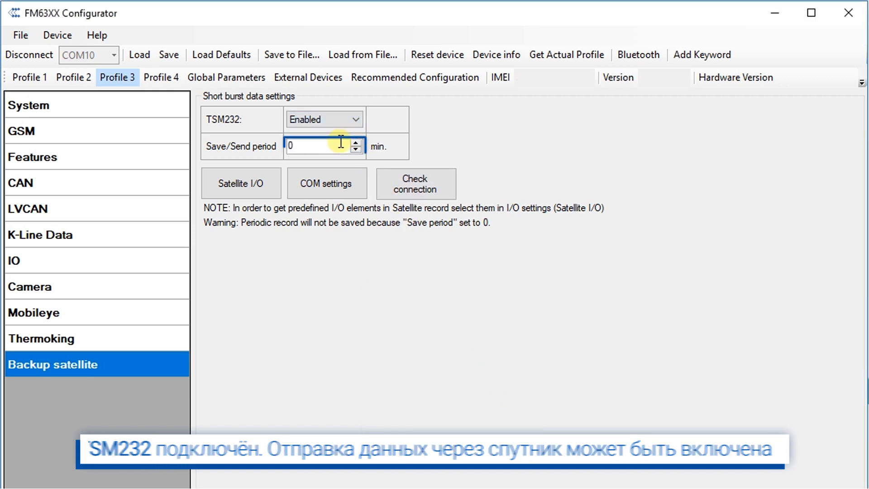
{"action": "left_click", "coordinate": [312, 145]}
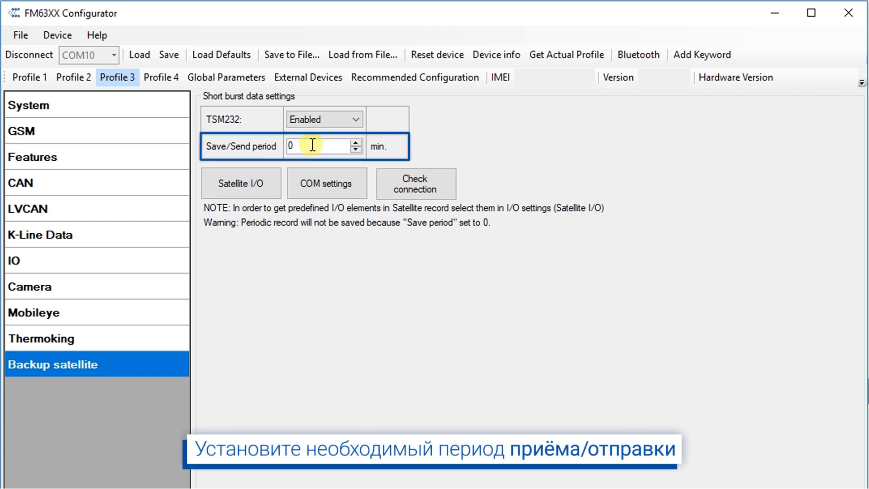
{"action": "left_click", "coordinate": [313, 145]}
{"action": "key", "text": "BackSpace"}
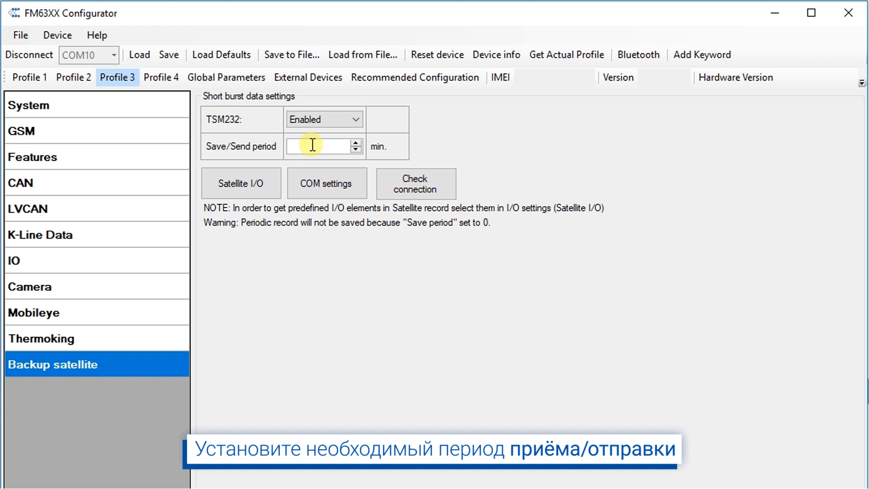
{"action": "type", "text": "90"}
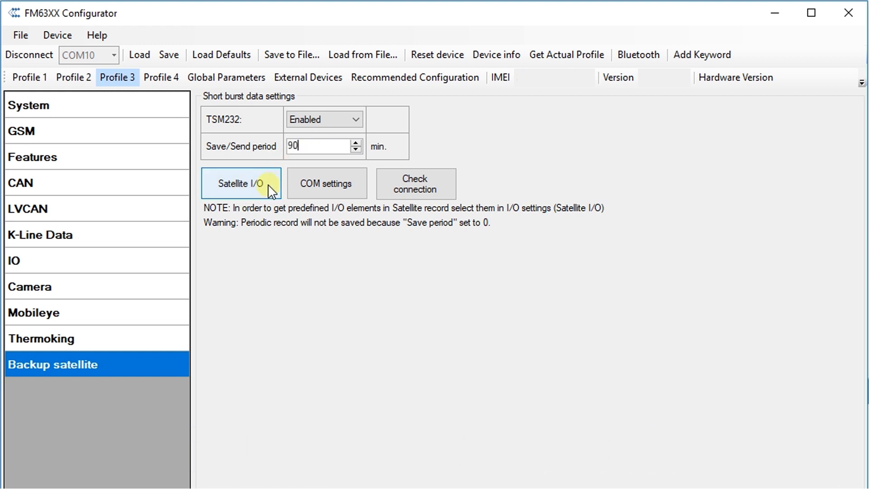
{"action": "left_click", "coordinate": [269, 189]}
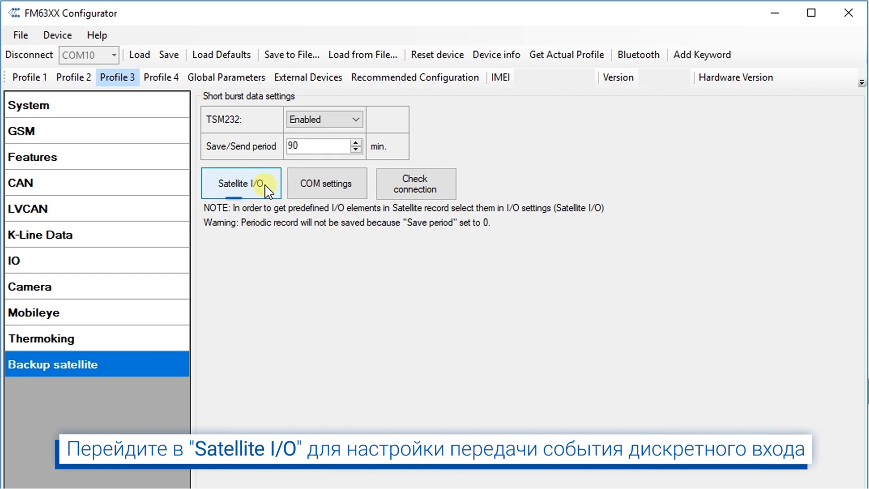
Step: Give Digital input 1 Panic priority with Satellite I/O ticked, then save the configuration
{"action": "left_click", "coordinate": [269, 189]}
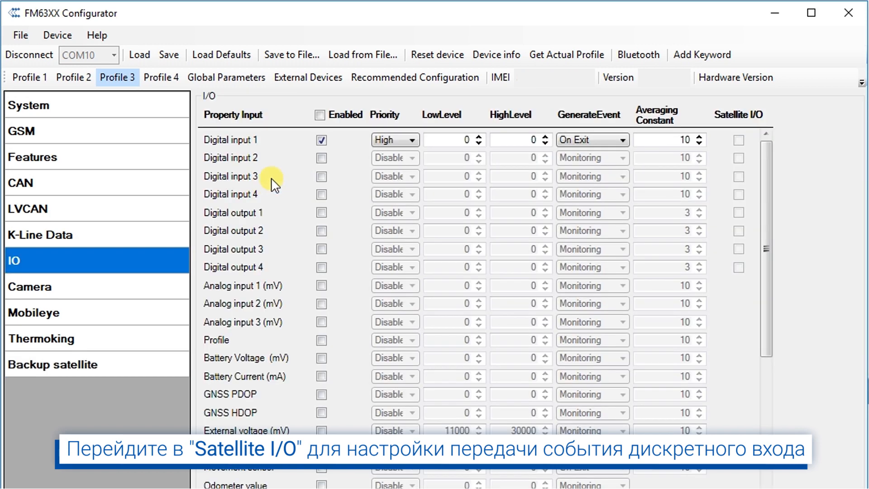
{"action": "left_click", "coordinate": [739, 141]}
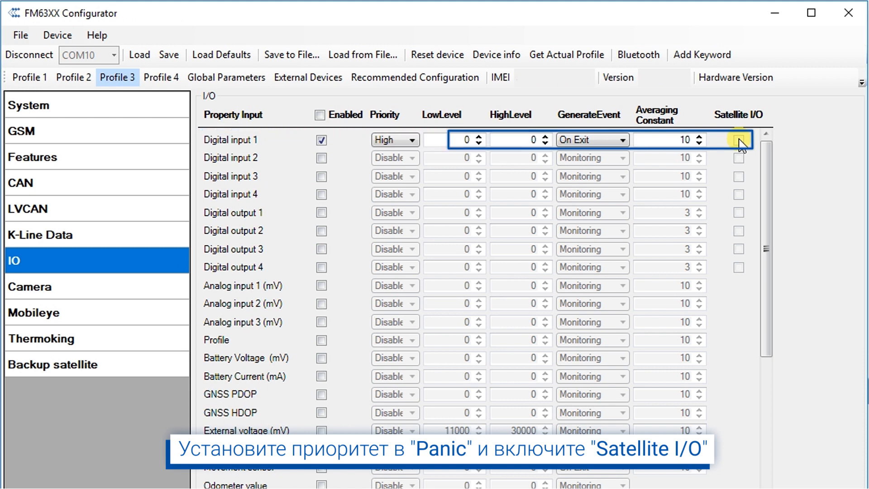
{"action": "left_click", "coordinate": [409, 139]}
{"action": "left_click", "coordinate": [406, 184]}
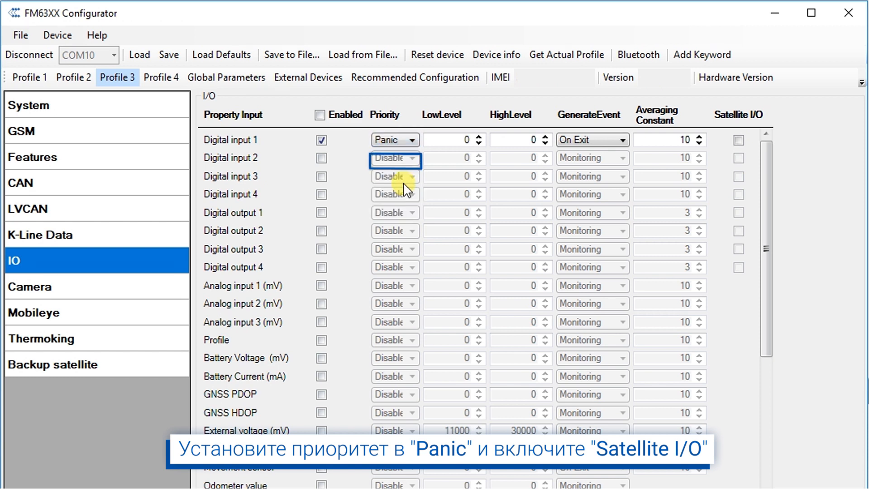
{"action": "left_click", "coordinate": [739, 141]}
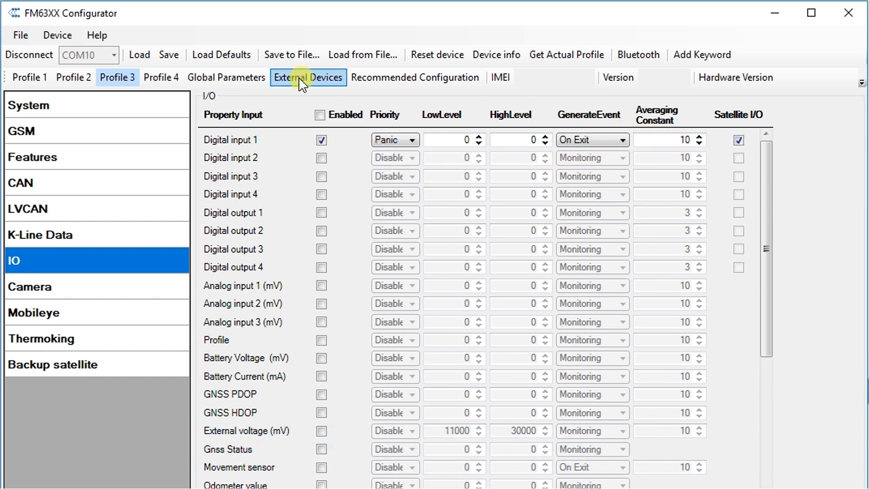
{"action": "left_click", "coordinate": [174, 61]}
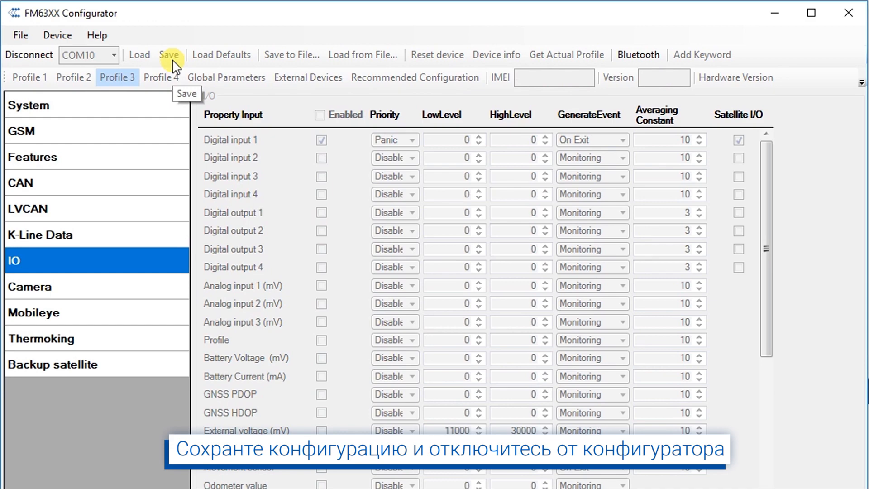
Step: Disconnect the configurator from the tracker so the toolbar button reads Connect
{"action": "left_click", "coordinate": [51, 64]}
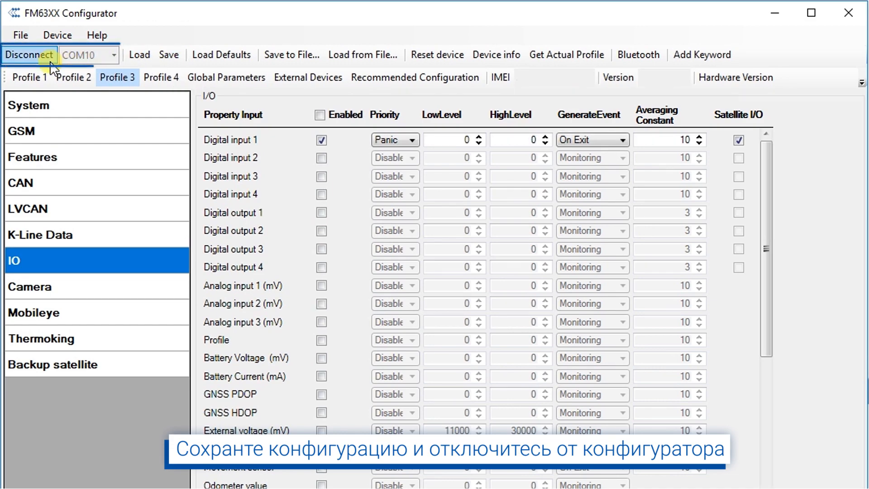
{"action": "left_click", "coordinate": [50, 63]}
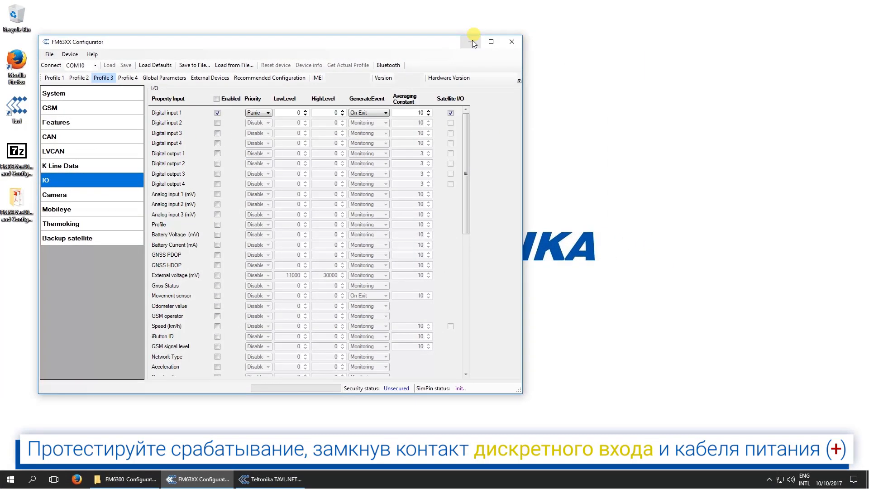
Step: Switch from the configurator to TAVL.NET and reload the tracker's track
{"action": "left_click", "coordinate": [472, 42]}
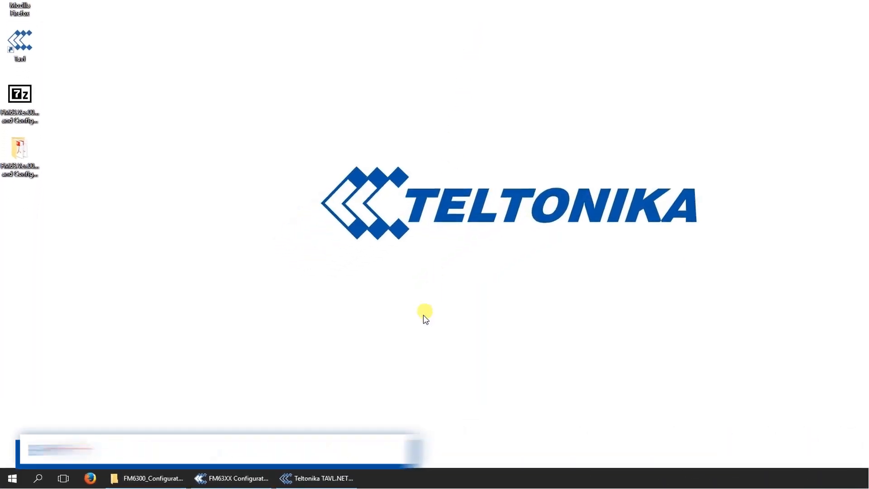
{"action": "mouse_move", "coordinate": [274, 484]}
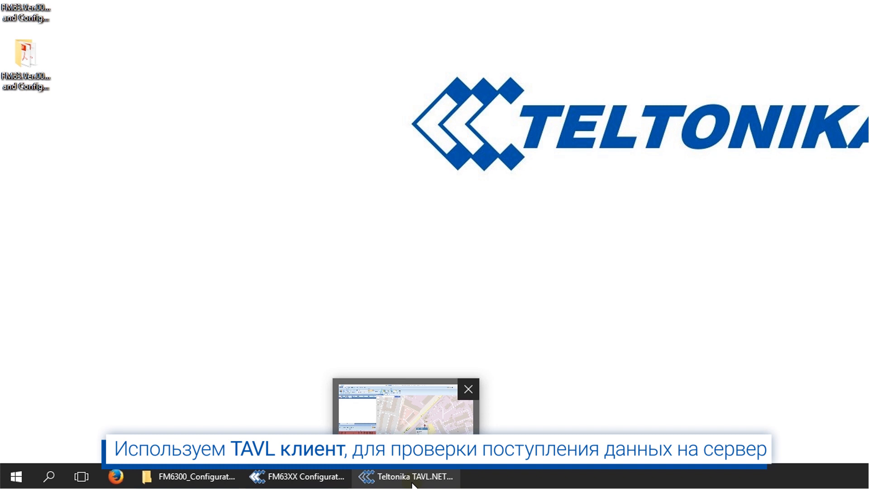
{"action": "left_click", "coordinate": [409, 478]}
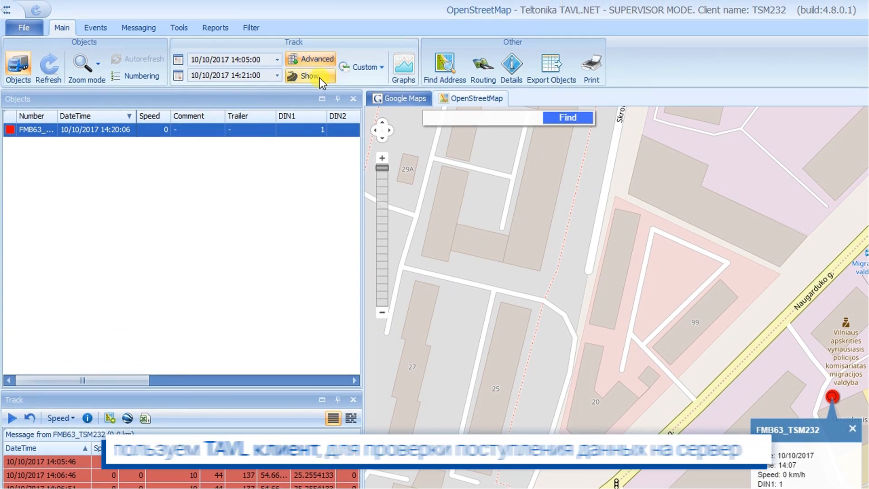
{"action": "left_click", "coordinate": [314, 69]}
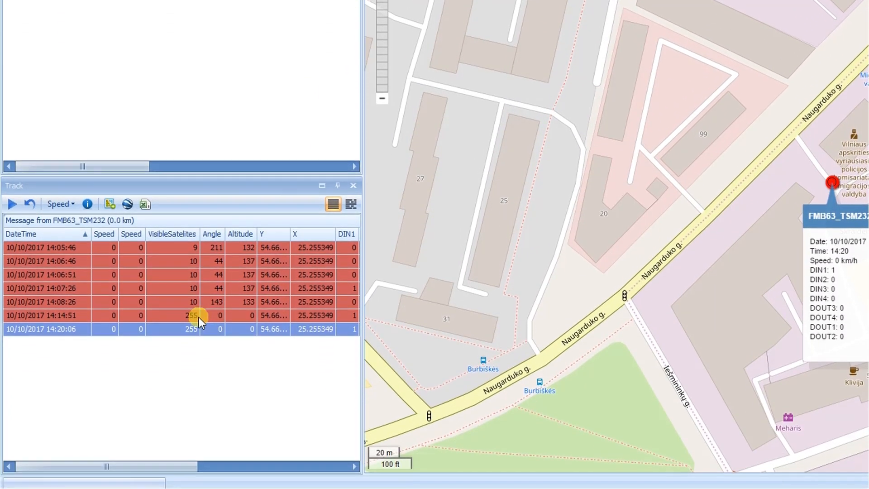
Step: Check the new 14:14:51 and 14:20:06 records show DIN1 triggered, then minimize TAVL.NET
{"action": "left_click", "coordinate": [186, 382]}
{"action": "left_click", "coordinate": [189, 330]}
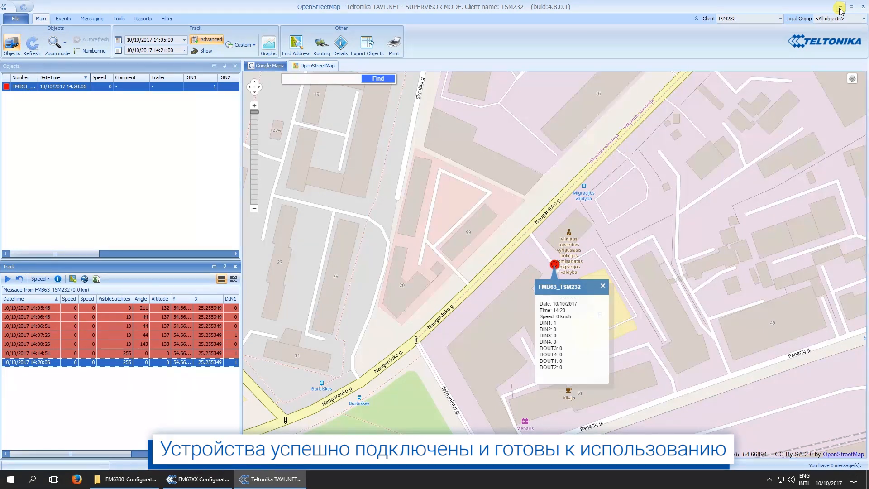
{"action": "left_click", "coordinate": [839, 8]}
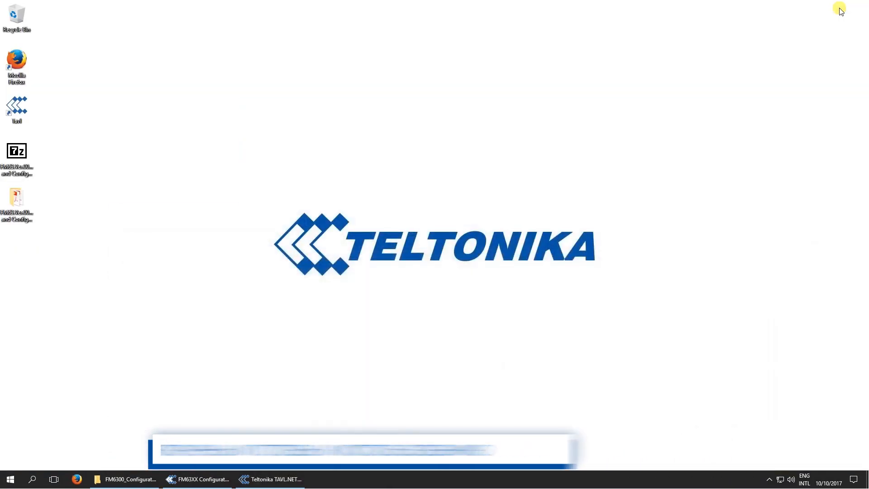